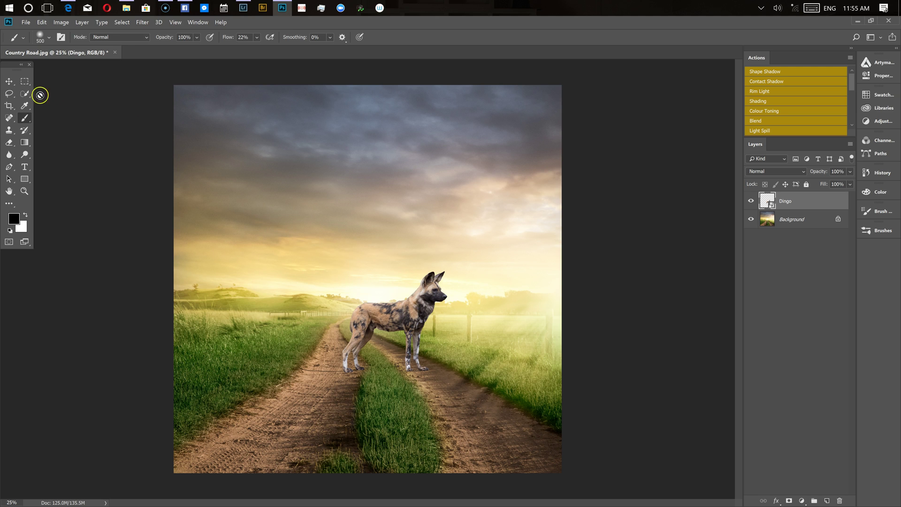
Step: Run the Shape Shadow action, dismiss its reminder message, and return to the Move tool
left_click(9, 81)
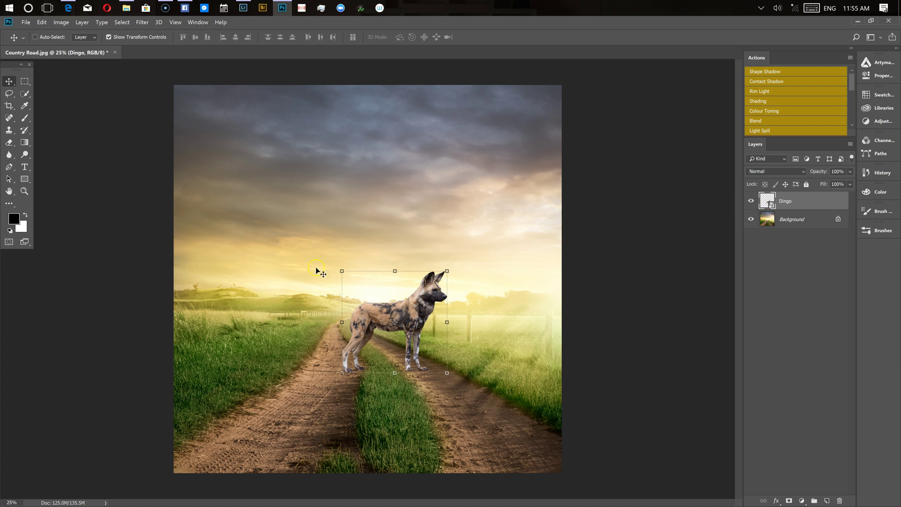
left_click(25, 81)
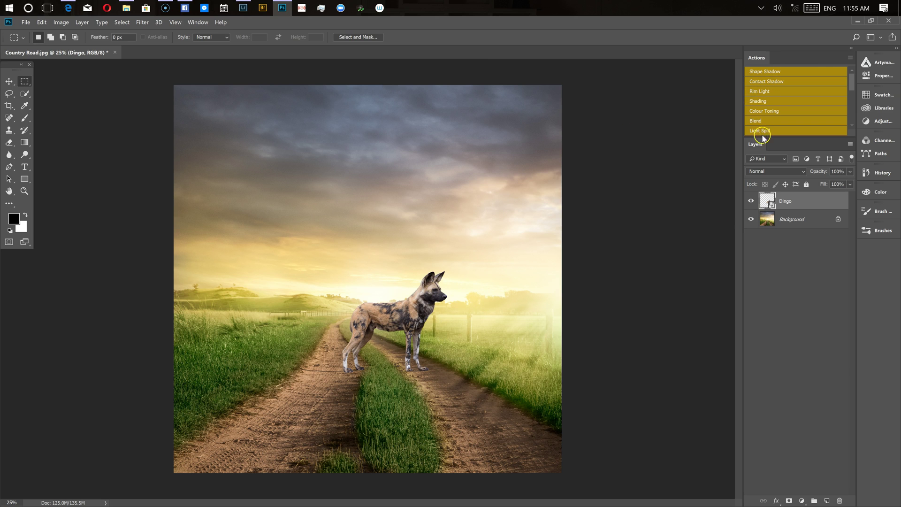
left_click(773, 70)
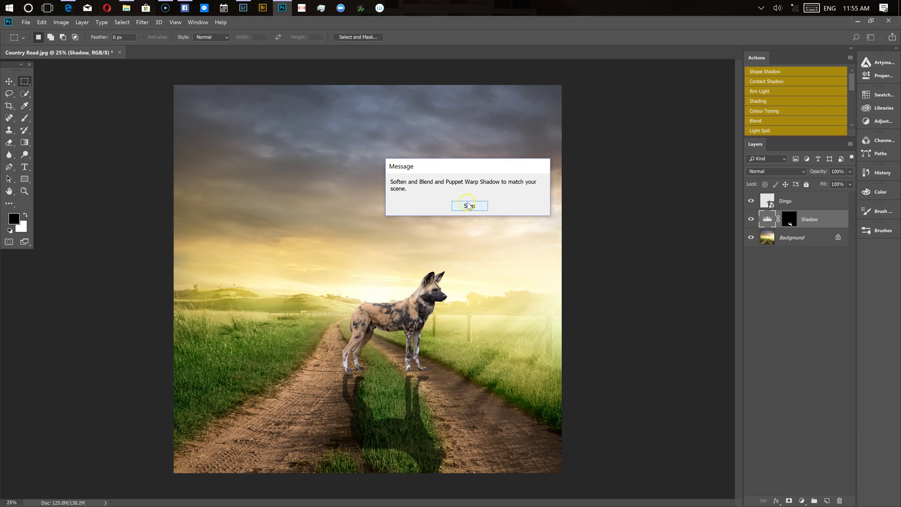
left_click(469, 206)
left_click(9, 85)
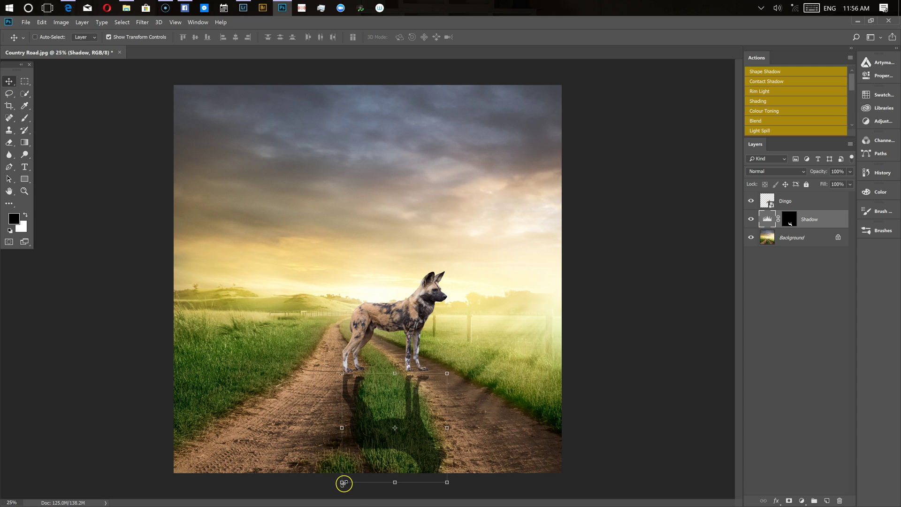
Step: Skew the shadow's base corners outward, adjust its top height, and commit the transform
left_click_drag(342, 483, 292, 477)
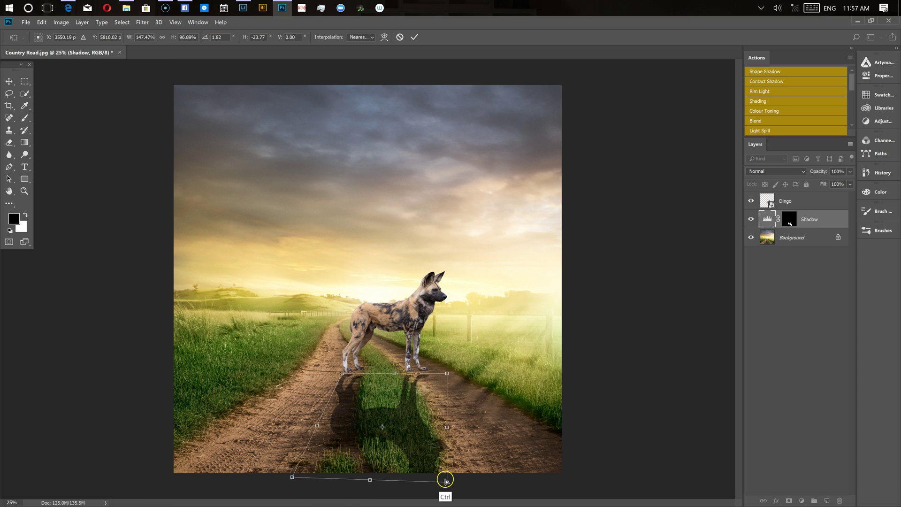
left_click_drag(447, 481, 514, 476)
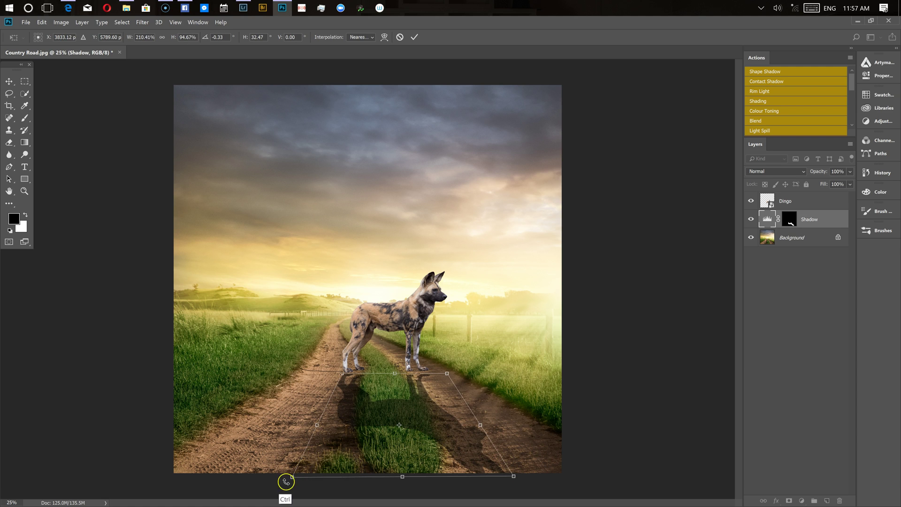
left_click_drag(293, 479, 280, 477)
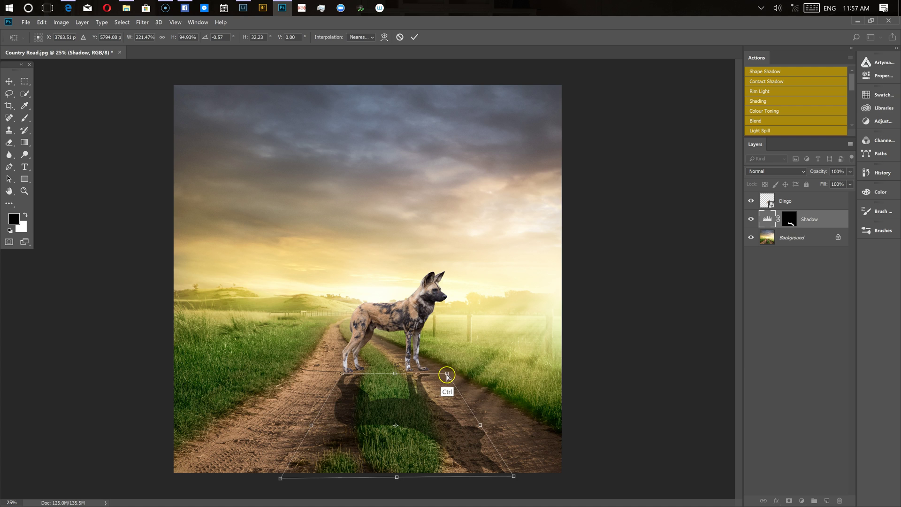
left_click_drag(446, 373, 448, 368)
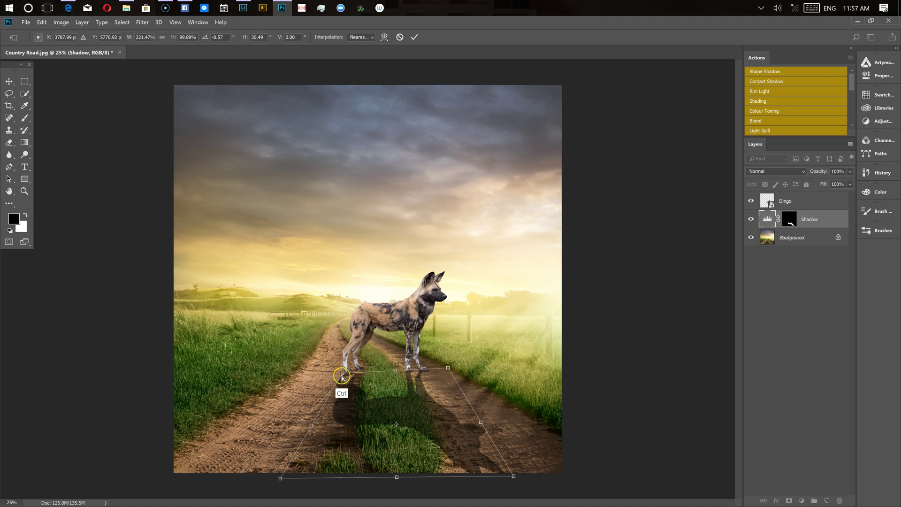
right_click(342, 374)
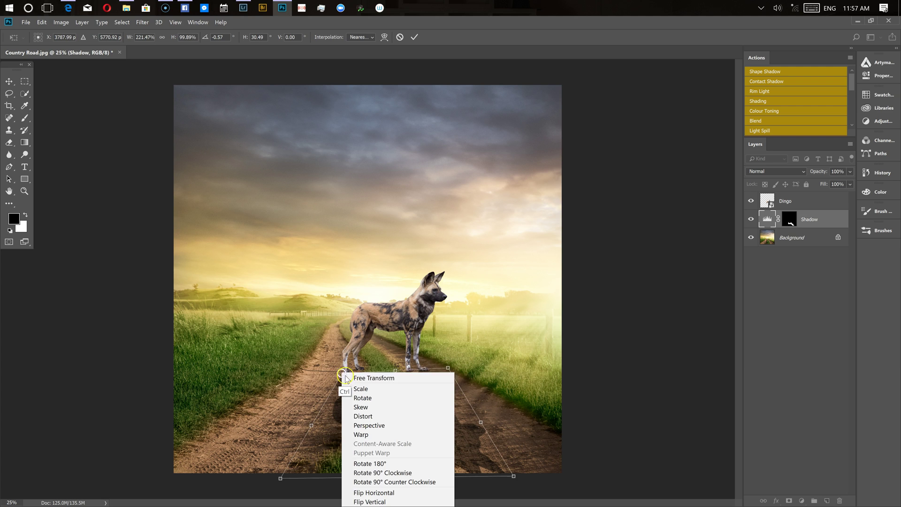
left_click(336, 365)
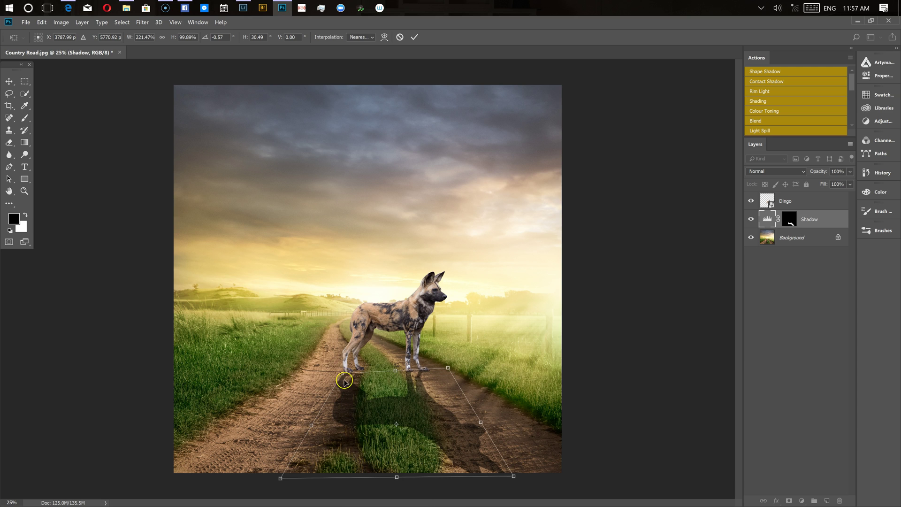
key("Return")
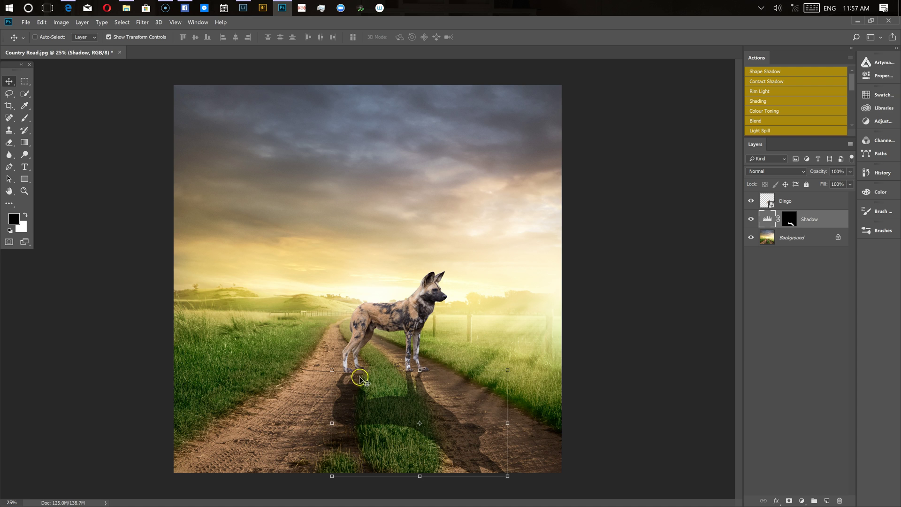
Step: Start Puppet Warp on the shadow and pin its mesh along the body and legs
left_click(43, 23)
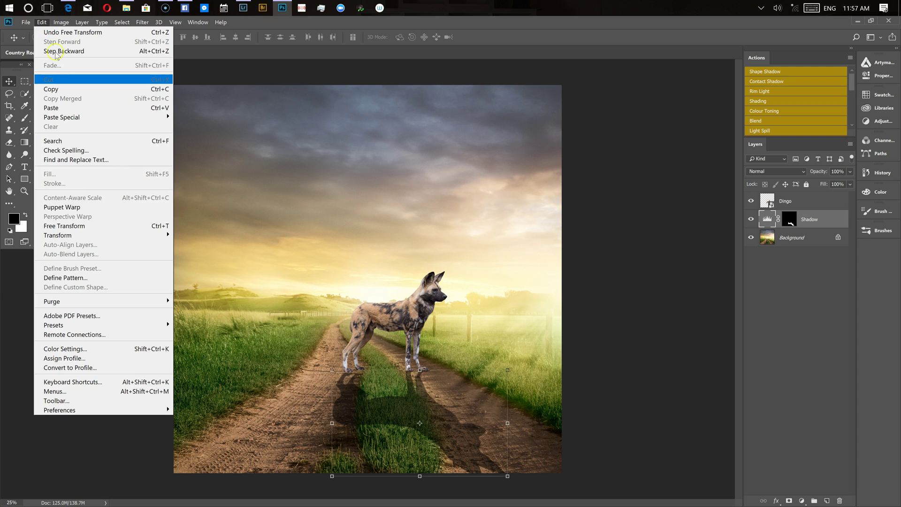
left_click(120, 205)
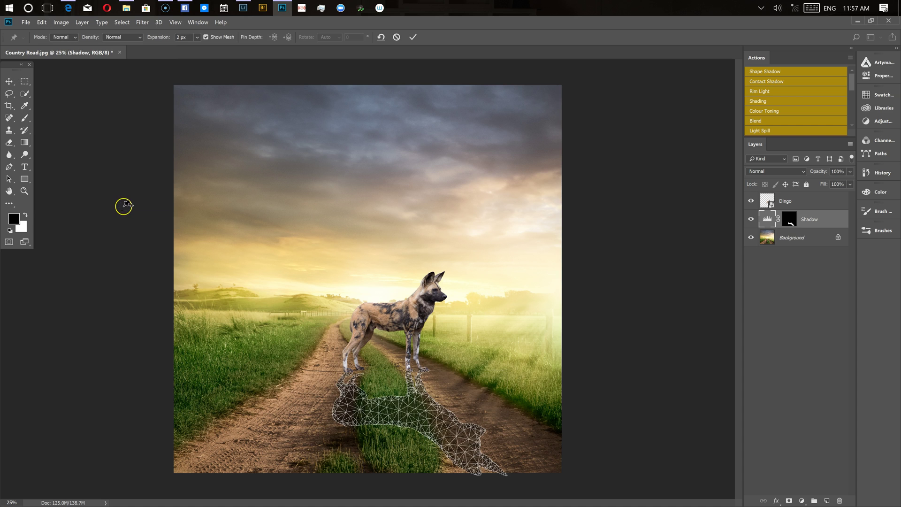
left_click(342, 413)
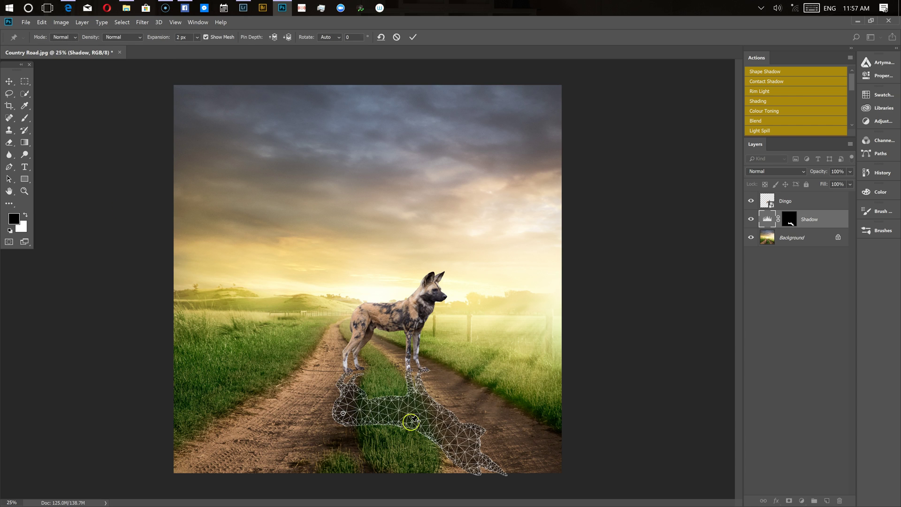
left_click(428, 413)
left_click(459, 444)
left_click(410, 391)
left_click(356, 397)
left_click(422, 392)
Step: Pin the shadow at the dog's front foot, bend the leg into place, and commit
right_click(421, 367)
left_click(421, 371)
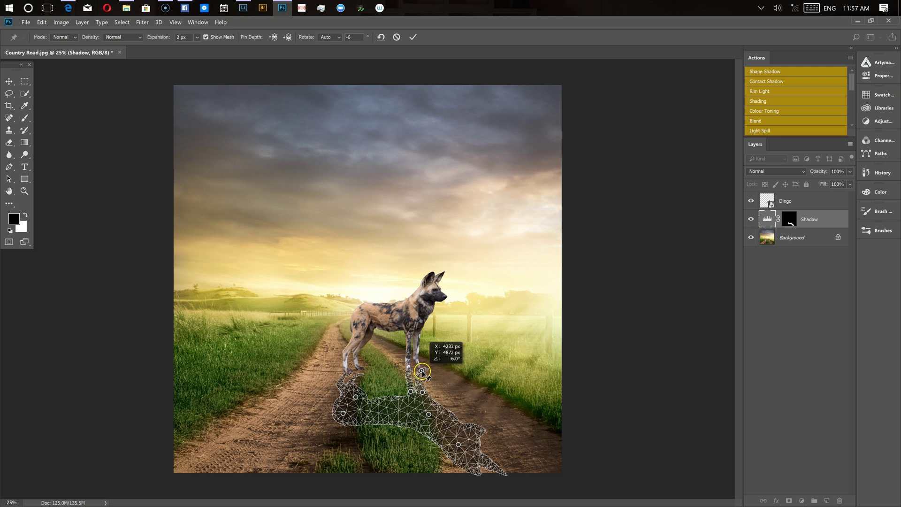
left_click(408, 370)
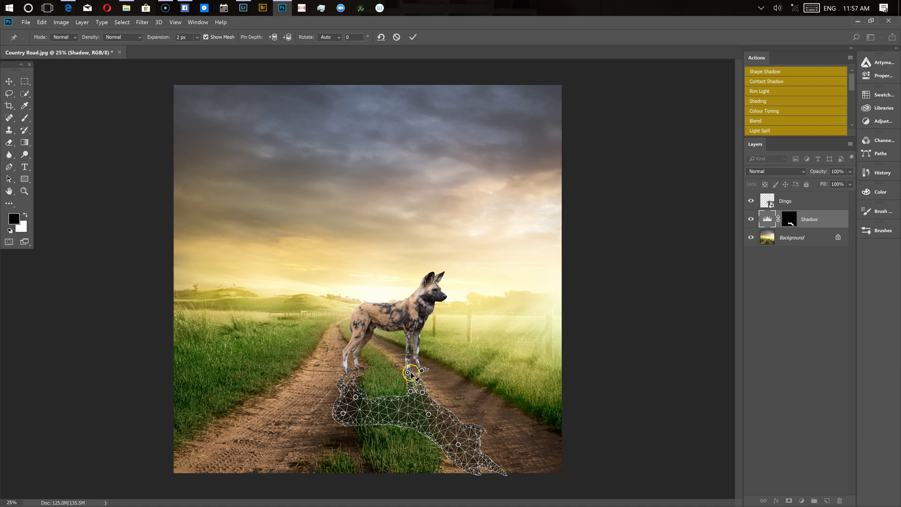
left_click_drag(414, 378, 348, 374)
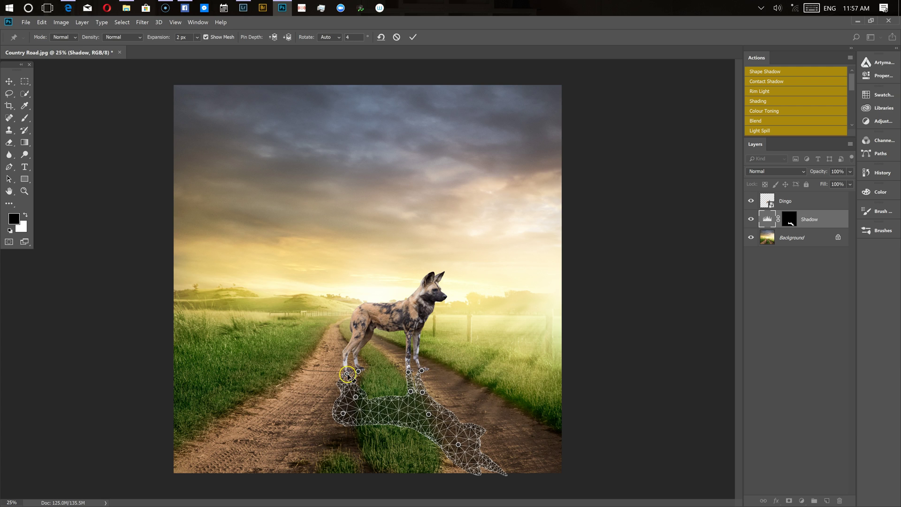
right_click(348, 375)
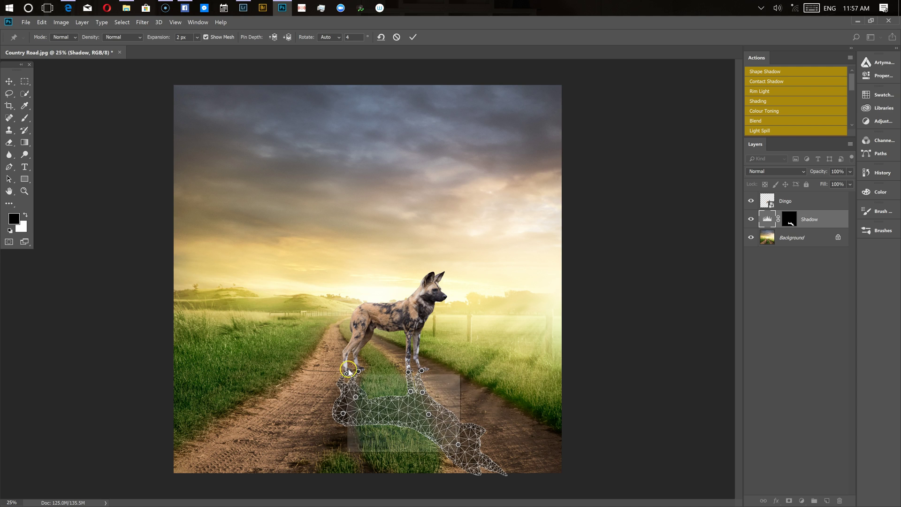
key("Escape")
left_click_drag(350, 375, 352, 377)
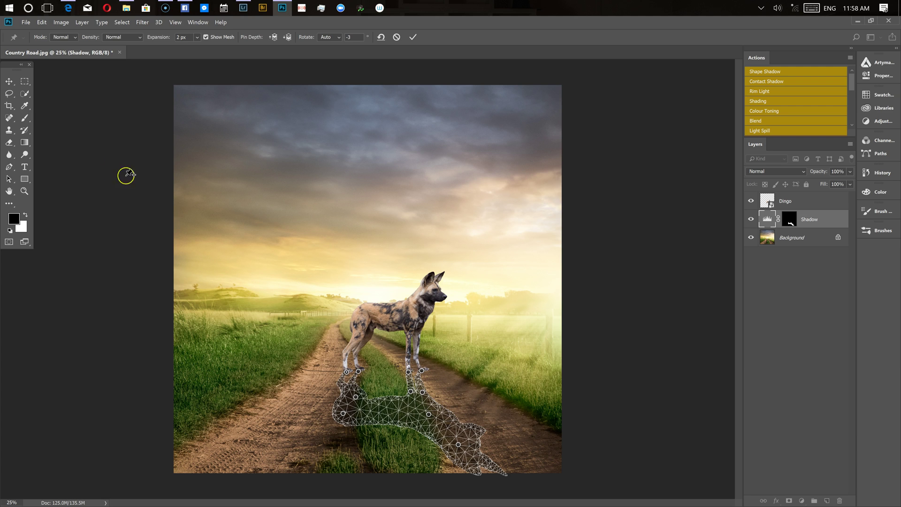
left_click(413, 38)
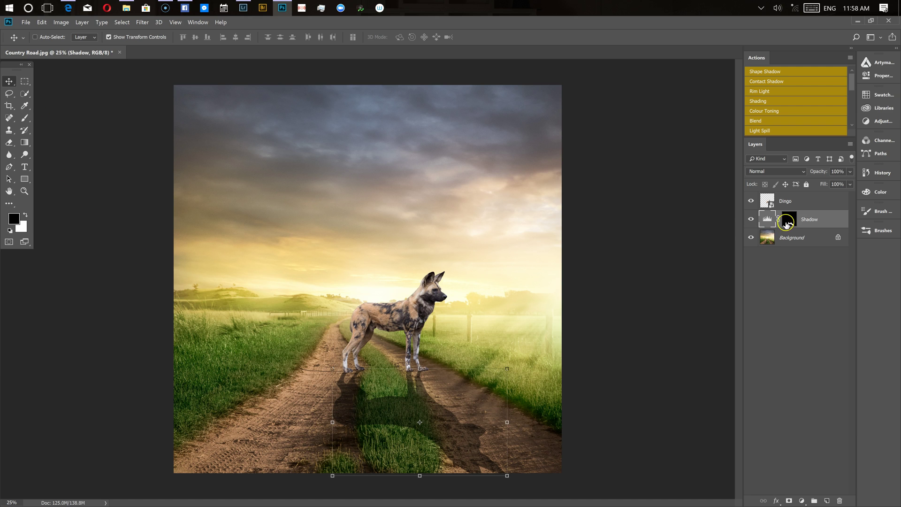
Step: Move the Shadow layer into a new Group 1, collapse it, and add a group mask
left_click(786, 225)
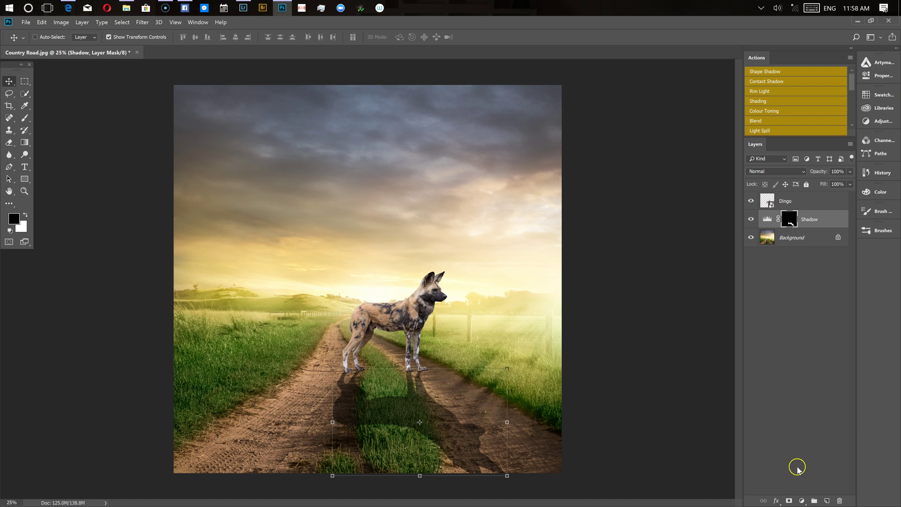
left_click(816, 219)
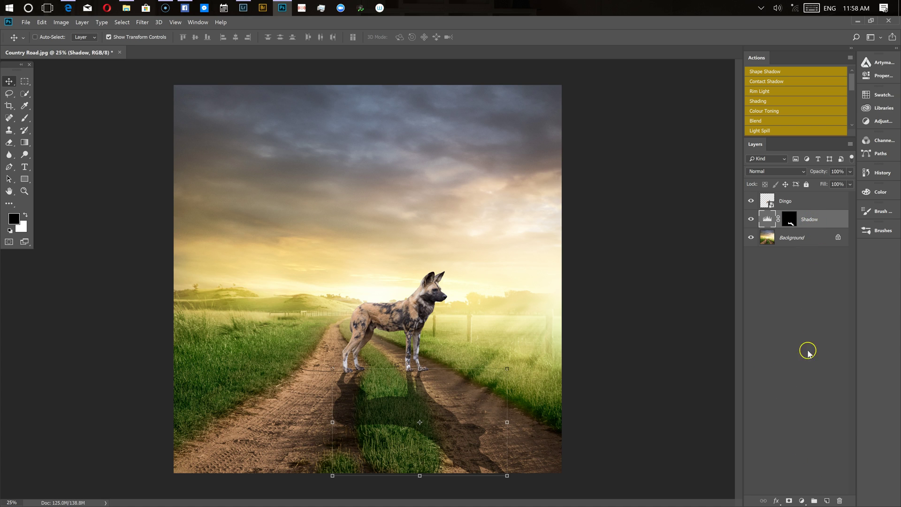
left_click(814, 500)
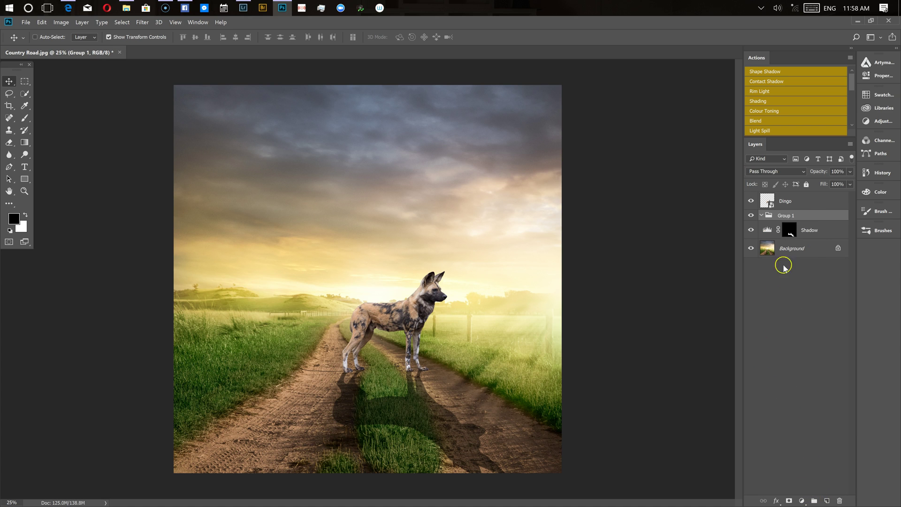
left_click_drag(813, 230, 769, 218)
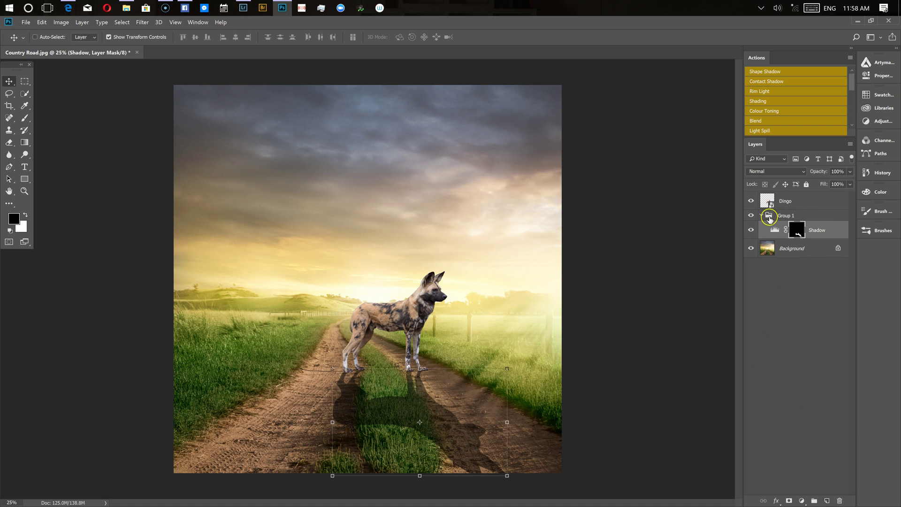
key("alt+bracketright")
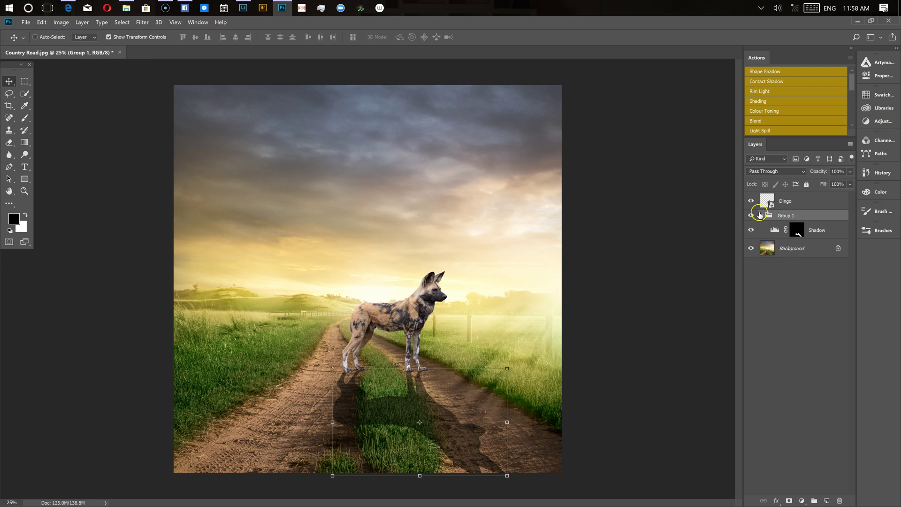
left_click(761, 216)
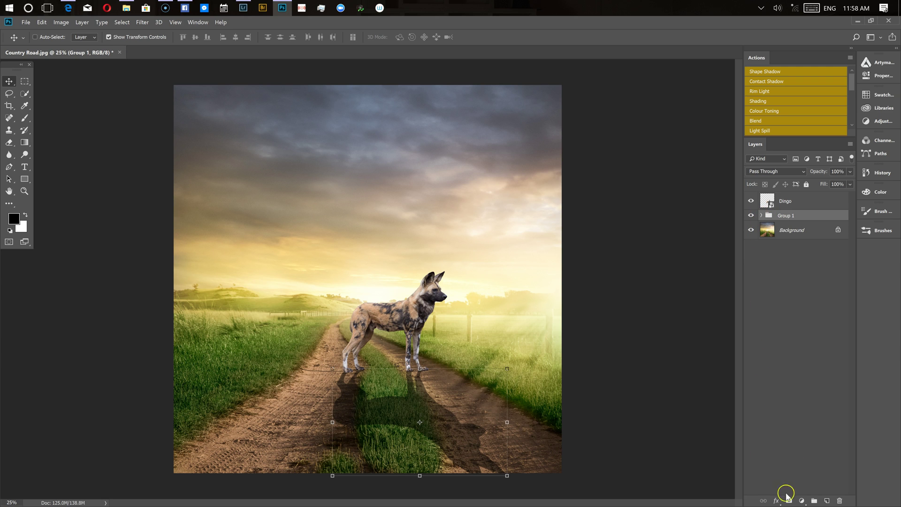
left_click(790, 500)
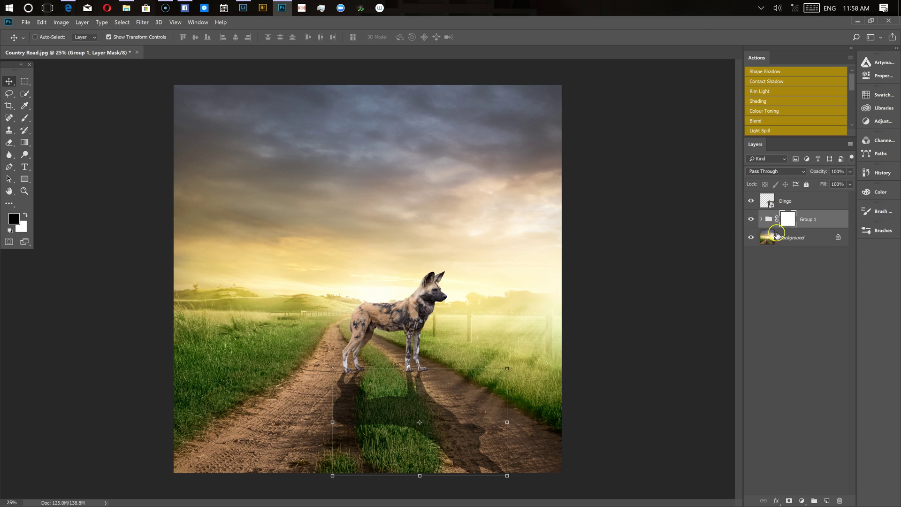
Step: Brush black over the shadow's far end with a large brush, then set group opacity to 67%
left_click(26, 117)
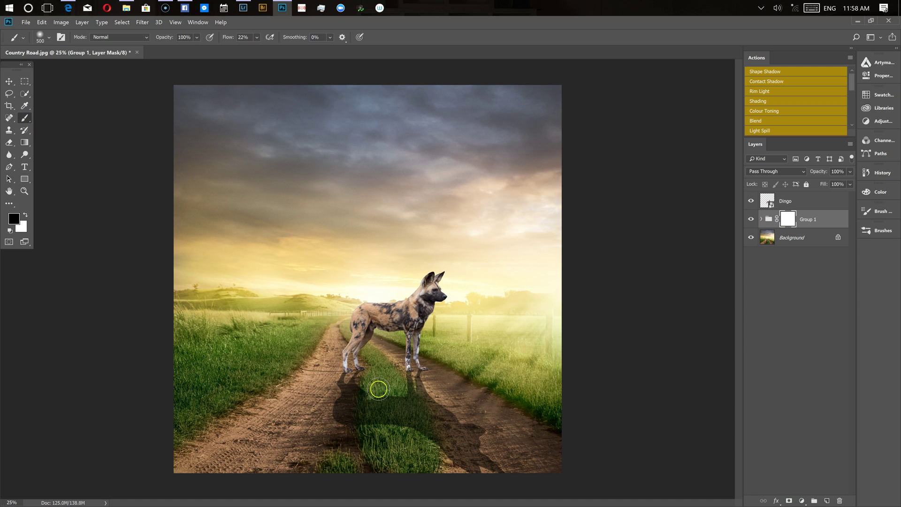
key("bracketright")
key("bracketright")
key("bracketright")
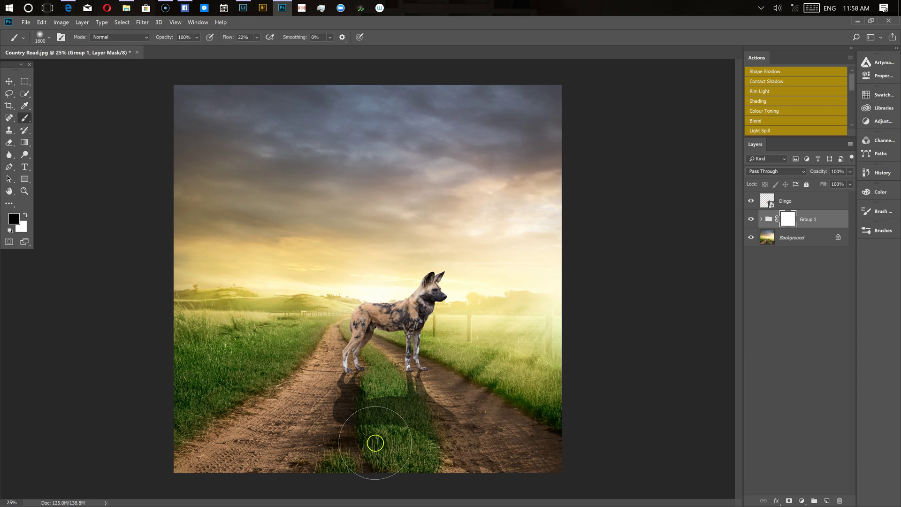
mouse_move(352, 438)
left_mouse_down()
mouse_move(331, 426)
mouse_move(428, 455)
mouse_move(446, 408)
left_mouse_up()
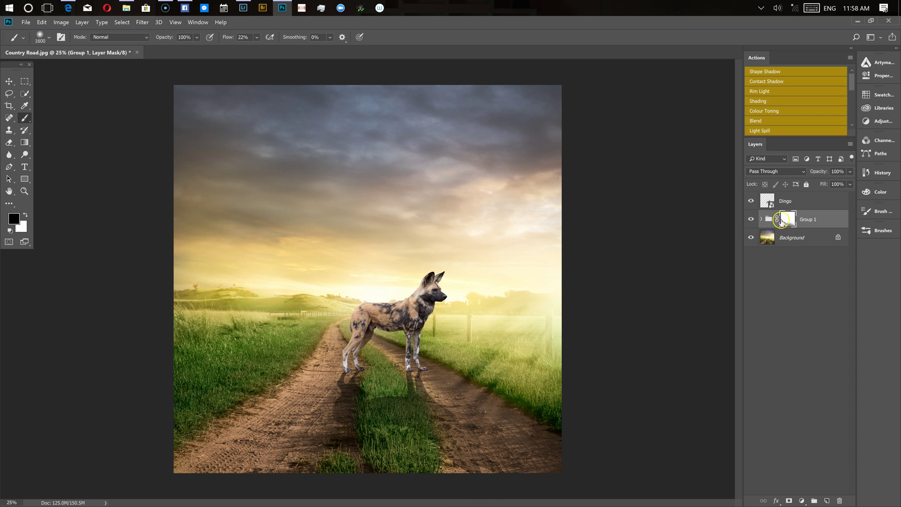
left_click(848, 173)
left_click(835, 183)
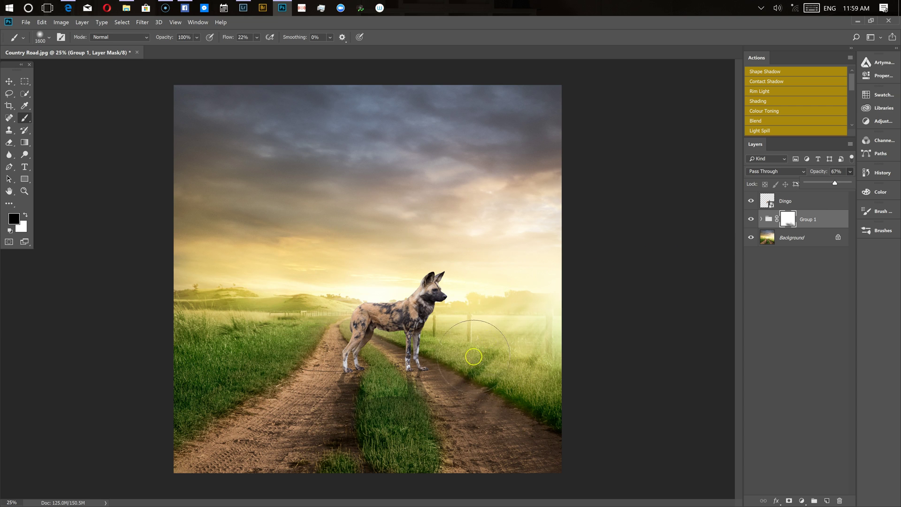
Step: Zoom in three times on the dog's legs and select the Dingo layer
left_click(9, 82)
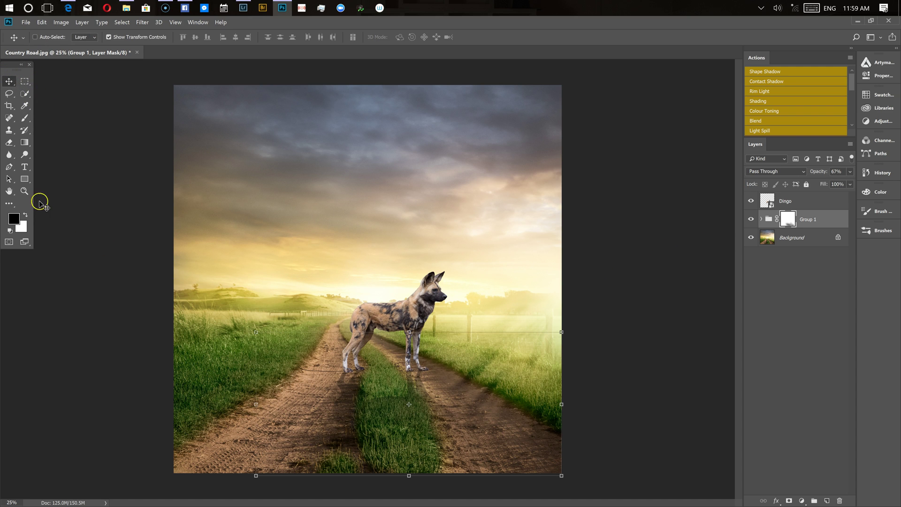
left_click(24, 190)
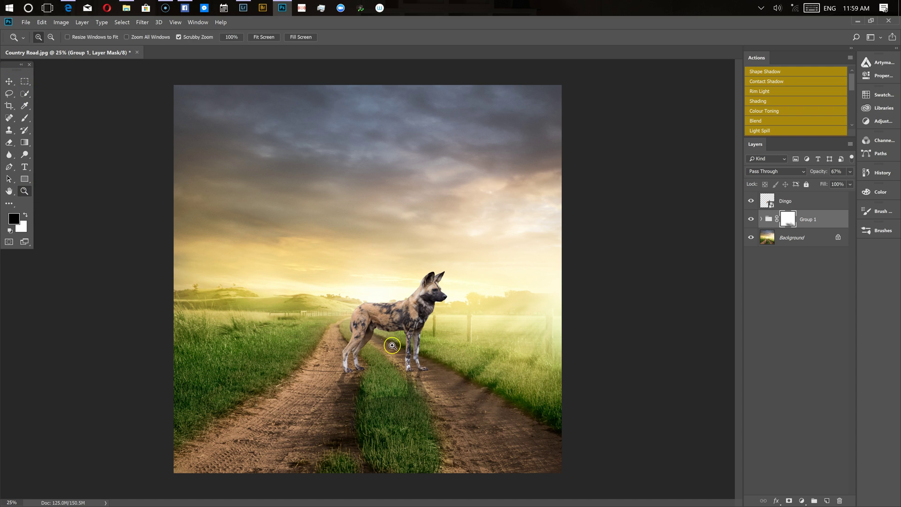
left_click(386, 371)
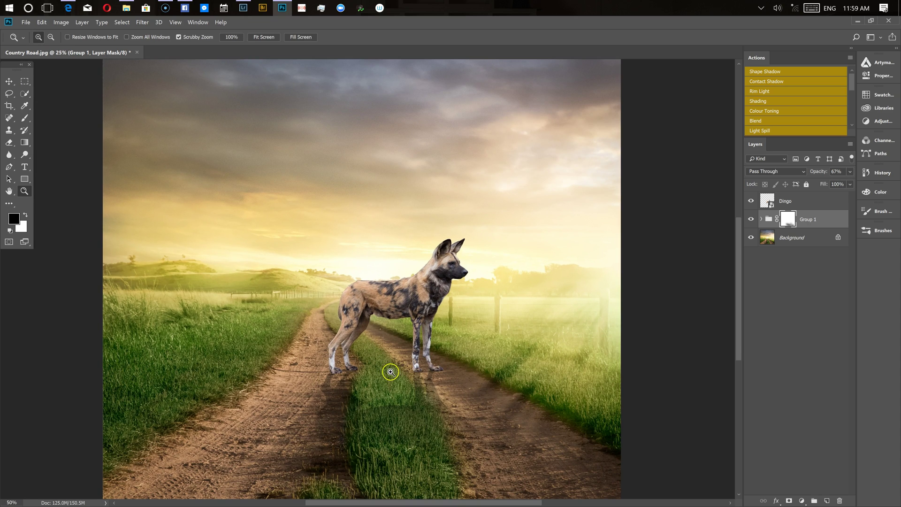
left_click(390, 371)
left_click(388, 371)
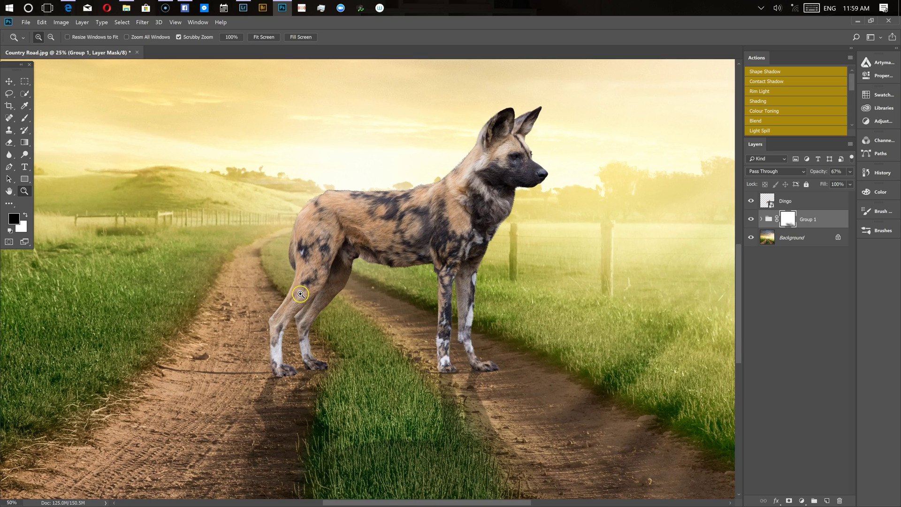
left_click(805, 204)
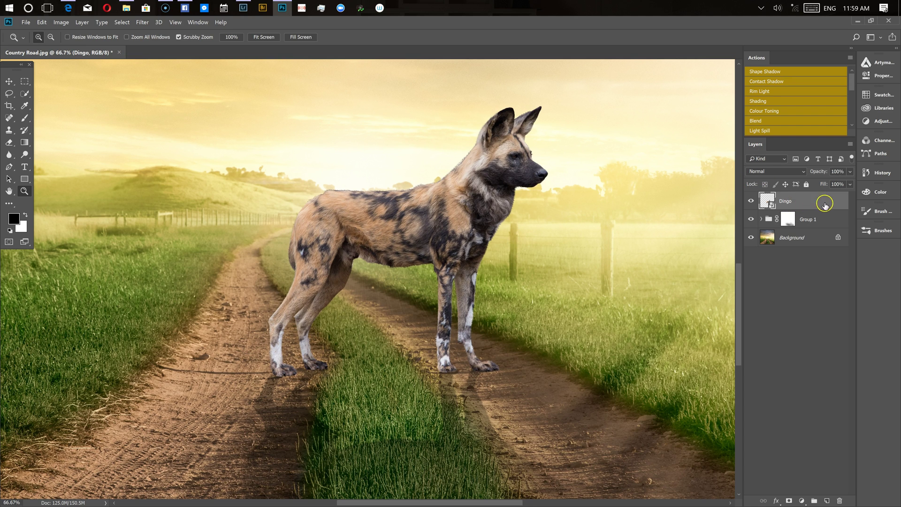
Step: Run the Contact Shadow action from the Actions panel buttons
left_click(763, 81)
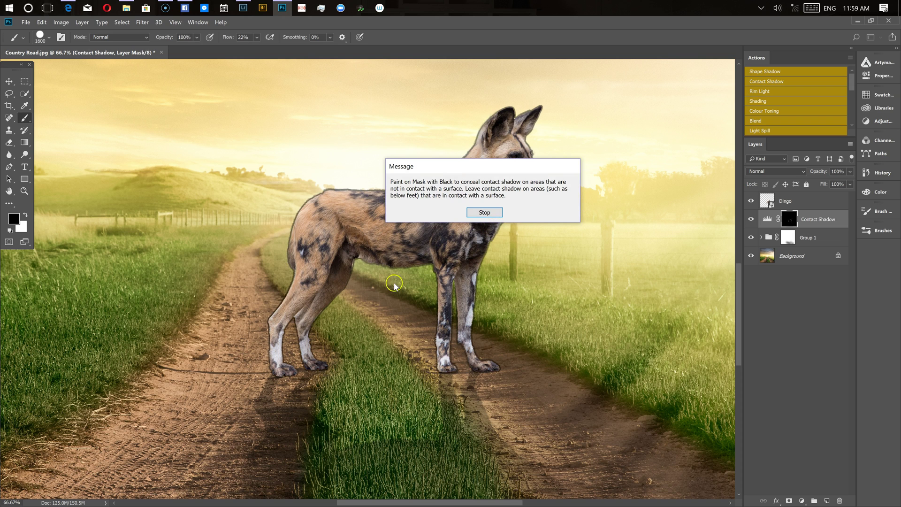
Step: Dismiss the contact shadow message and mask the contact shadow off the hind leg
left_click(483, 213)
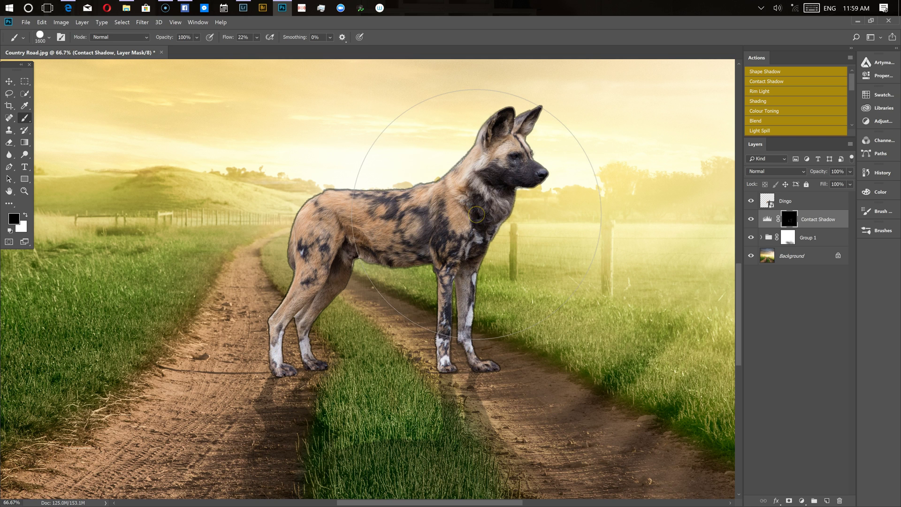
key("bracketleft")
key("bracketleft")
key("bracketleft")
key("bracketright")
left_click_drag(304, 365, 294, 384)
left_click_drag(279, 337, 282, 333)
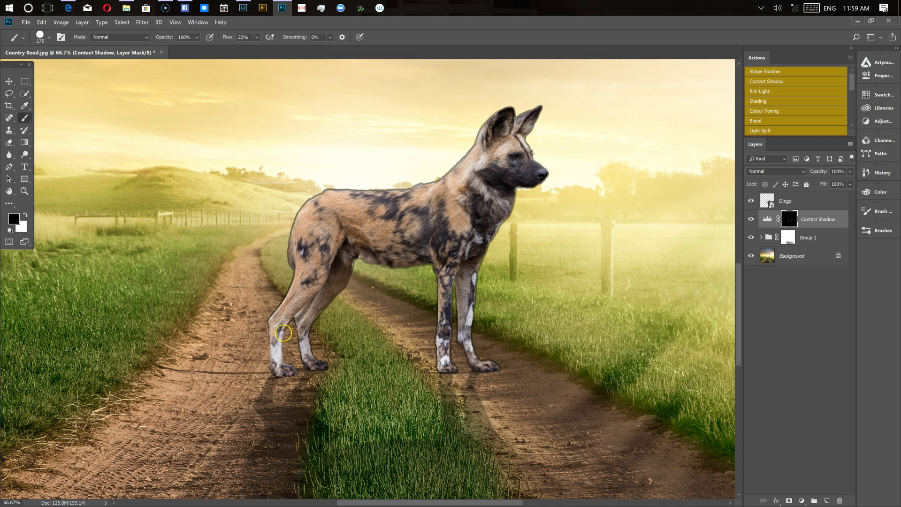
Step: At full 100% strength, paint out the dark contact-shadow fringe along the dog's back
key("bracketleft")
key("bracketleft")
key("bracketleft")
key("shift+0")
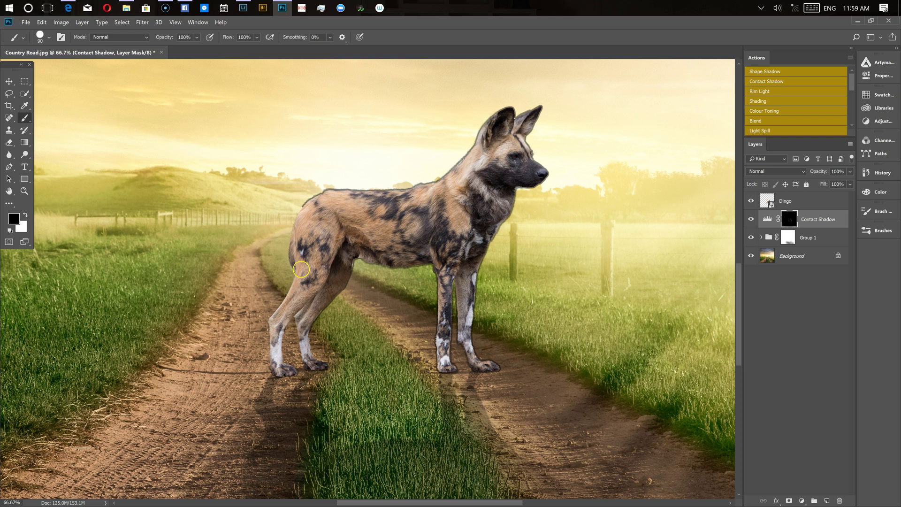
key("bracketright")
key("bracketright")
key("bracketright")
left_click_drag(306, 198, 533, 173)
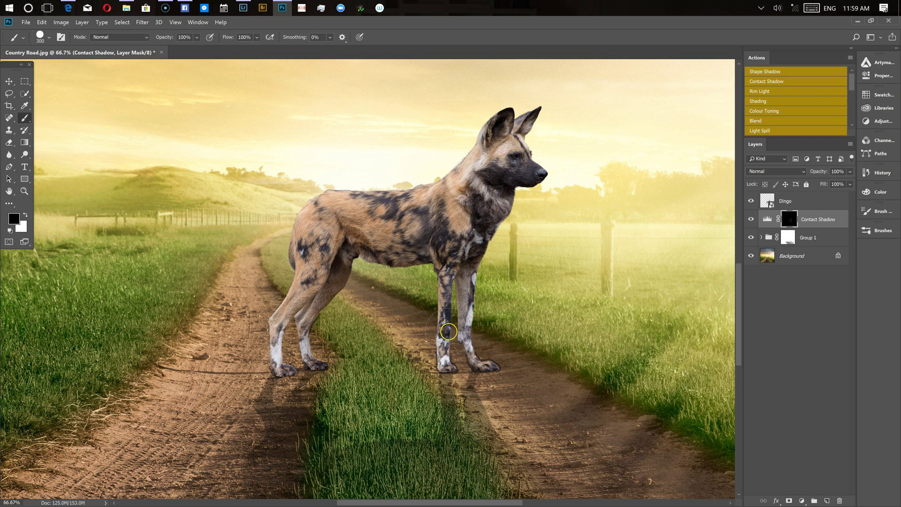
key("bracketleft")
key("bracketleft")
key("bracketleft")
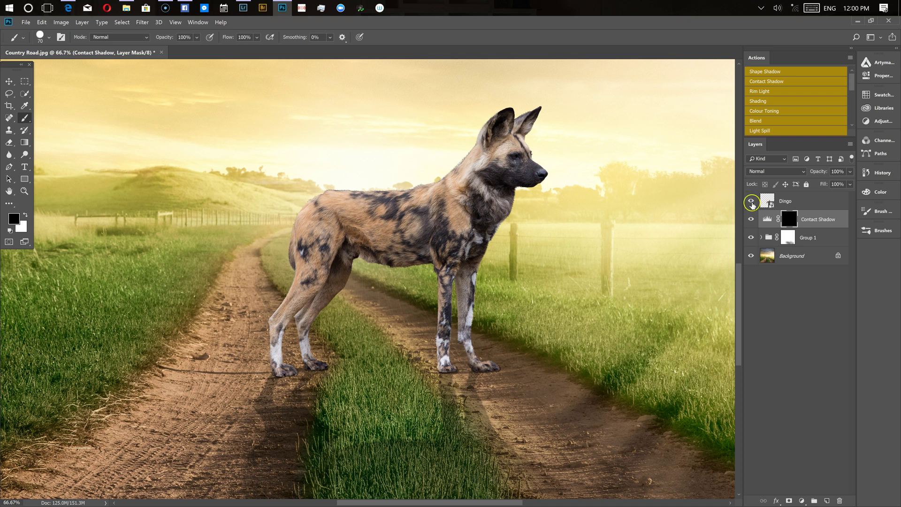
Step: Run Rim Light on the Dingo layer, then brush its mask, swapping black and white with X
left_click(792, 204)
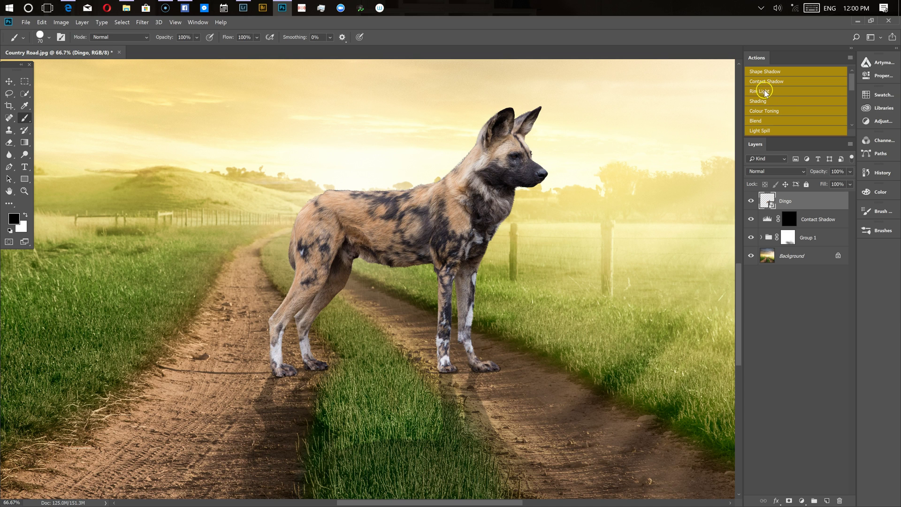
left_click(764, 93)
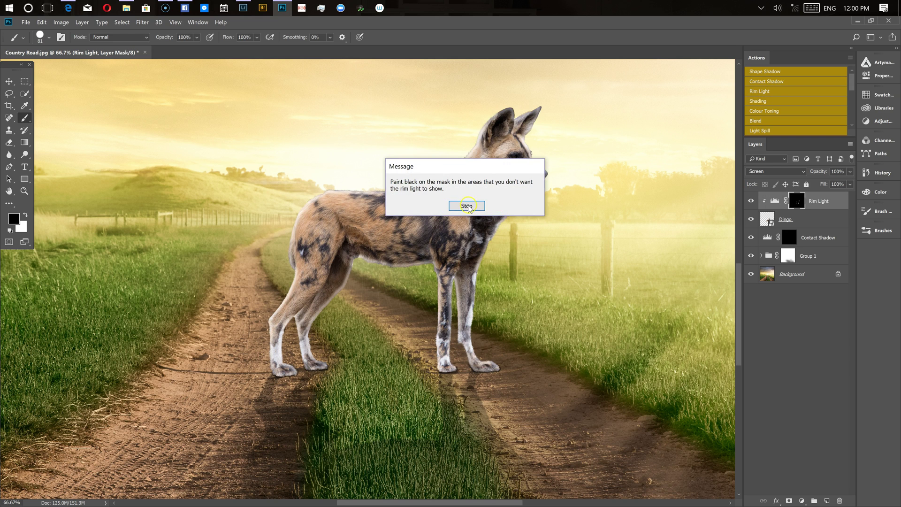
left_click(467, 205)
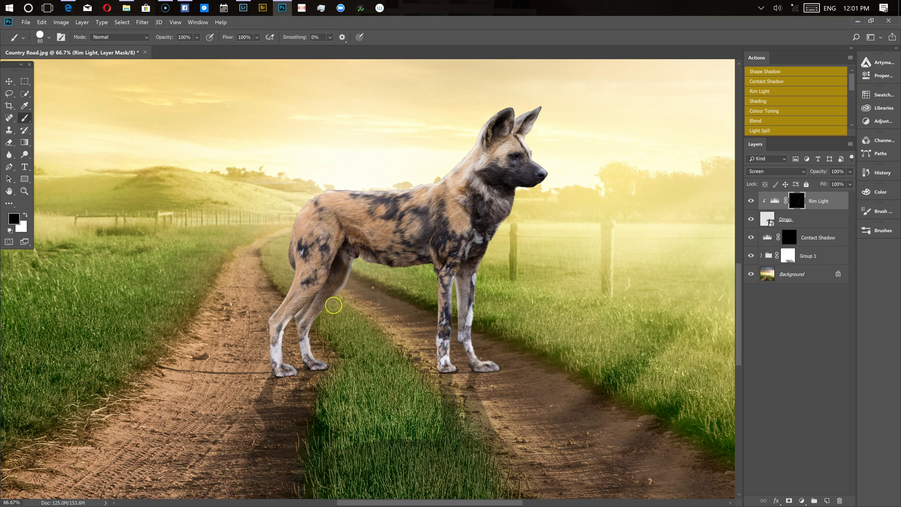
key("x")
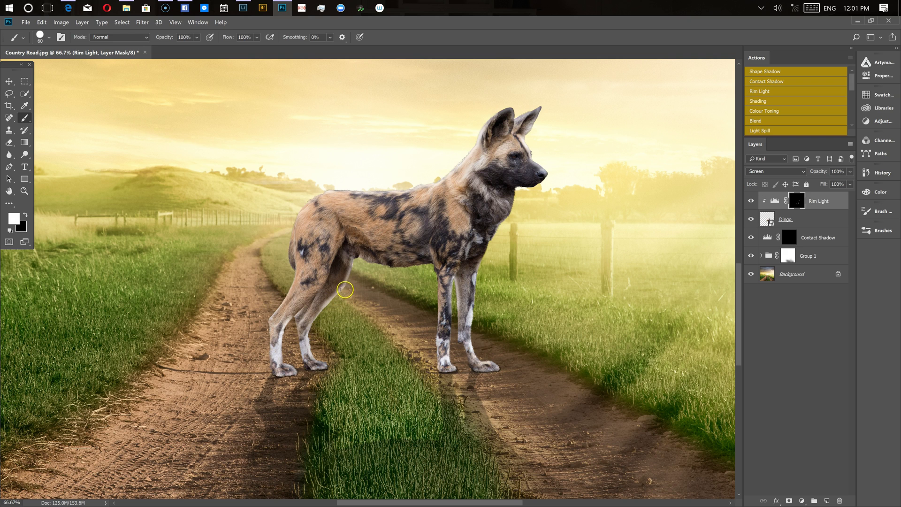
key("x")
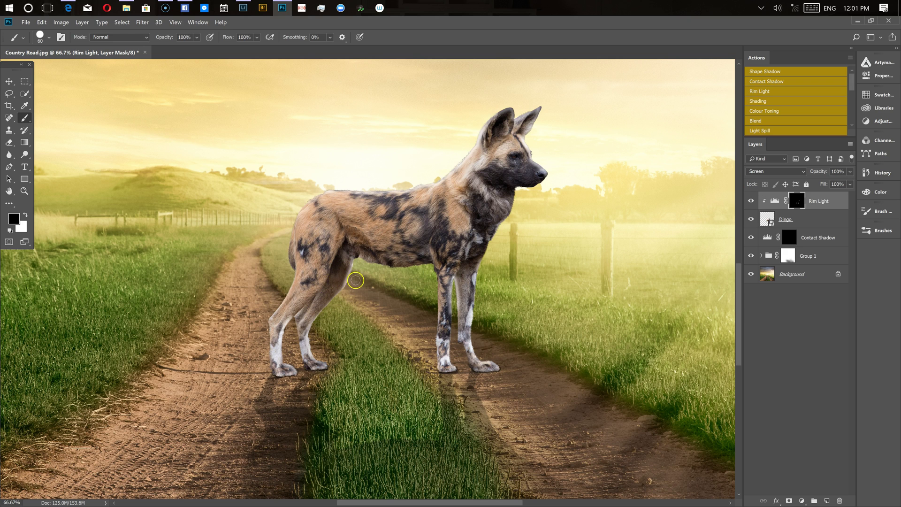
key("x")
Step: Run the Shading action on Dingo, dismiss its message, and fit the image on screen
left_click(802, 227)
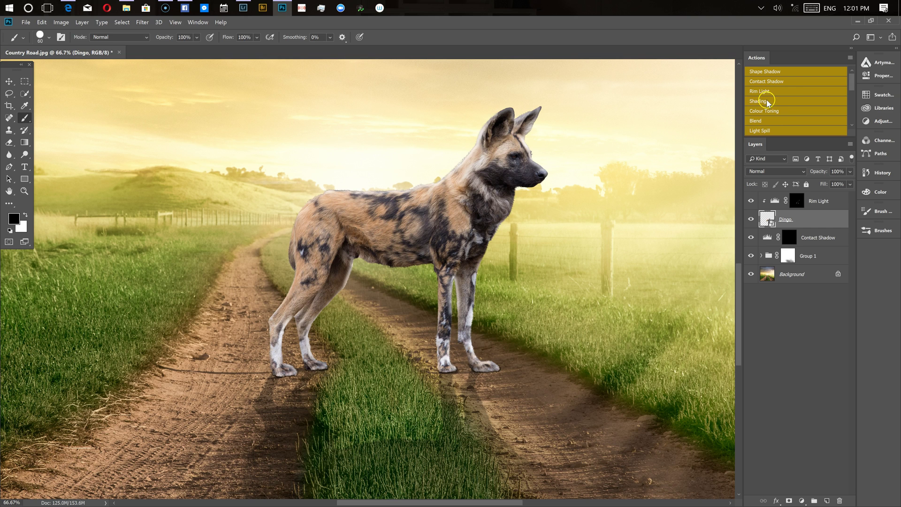
left_click(766, 102)
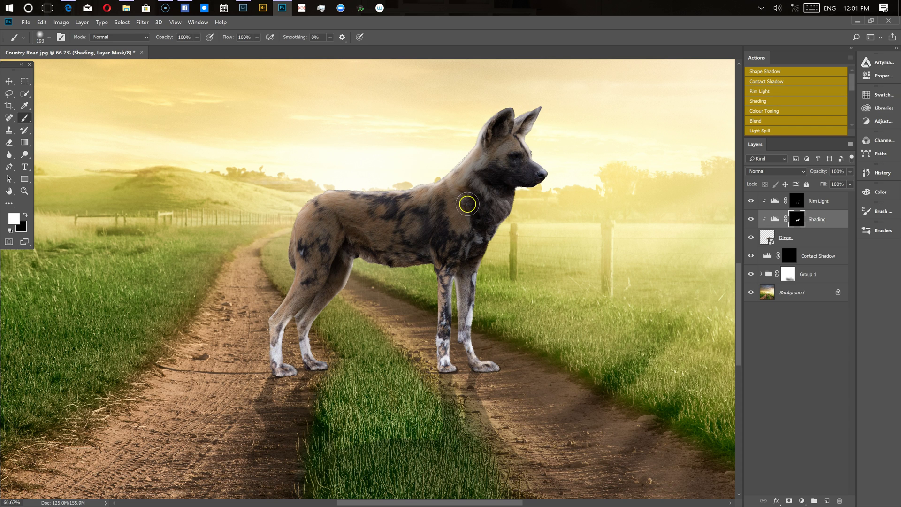
left_click(460, 206)
left_click(24, 191)
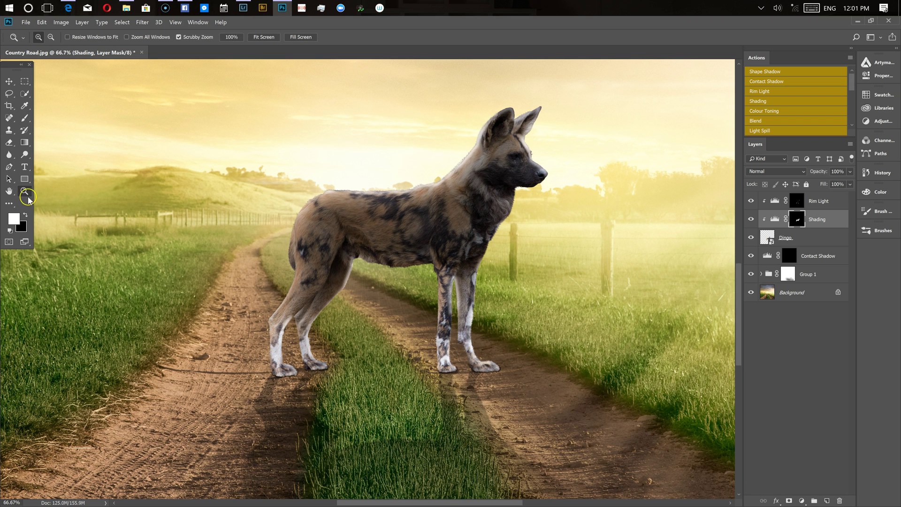
left_click(273, 42)
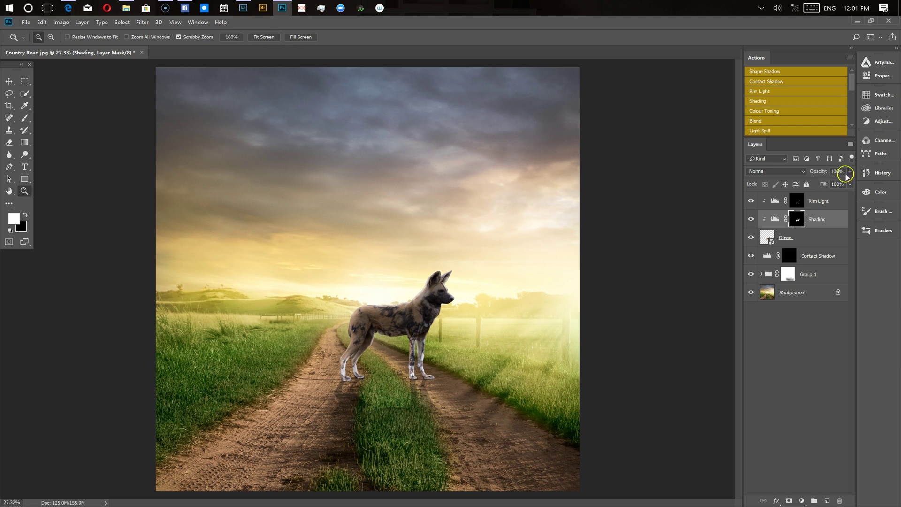
Step: Lower Shading opacity to 38%, toggle its visibility to compare, and test a stroke on the ear
left_click_drag(849, 172, 820, 185)
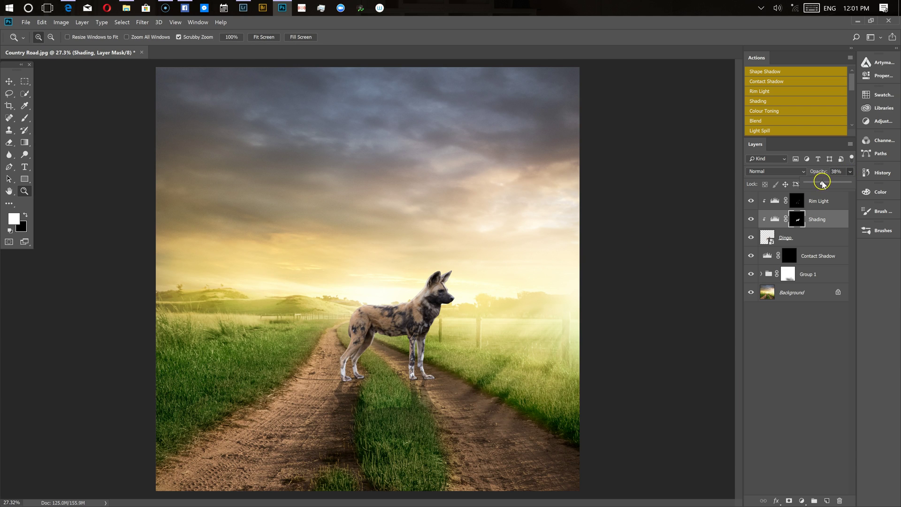
left_click(750, 219)
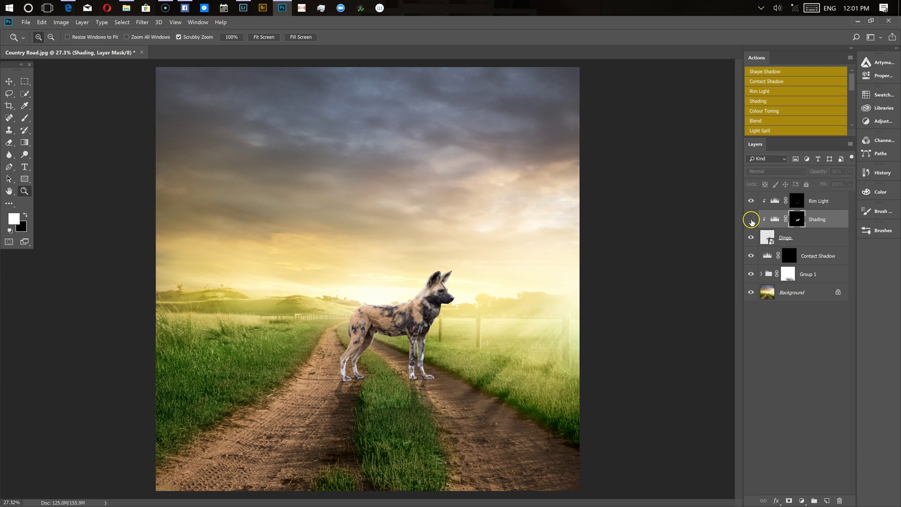
left_click(750, 219)
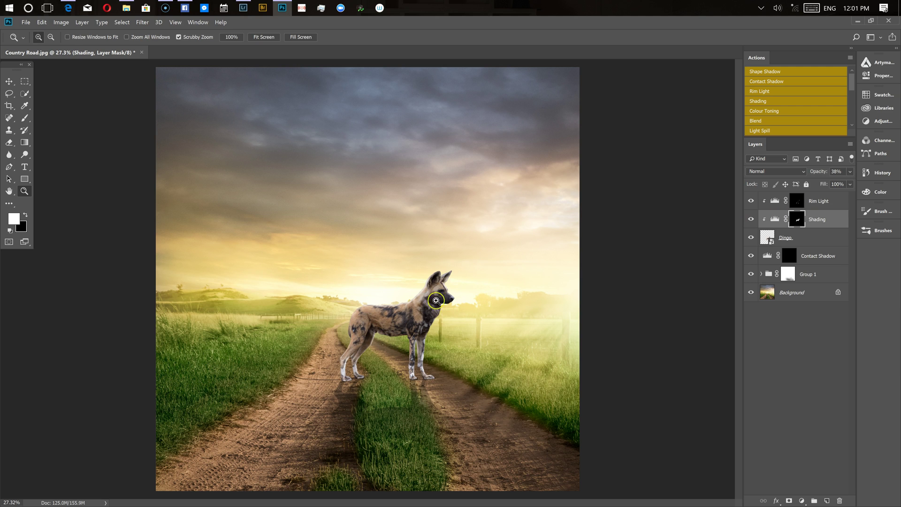
left_click(25, 117)
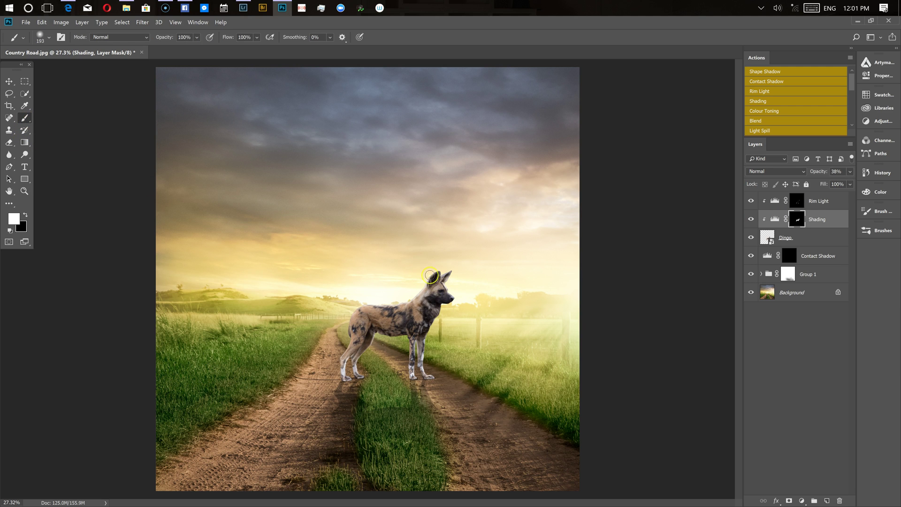
key("bracketright")
key("bracketright")
key("bracketright")
mouse_move(434, 273)
left_mouse_down()
mouse_move(442, 279)
mouse_move(423, 324)
mouse_move(459, 261)
left_mouse_up()
key("x")
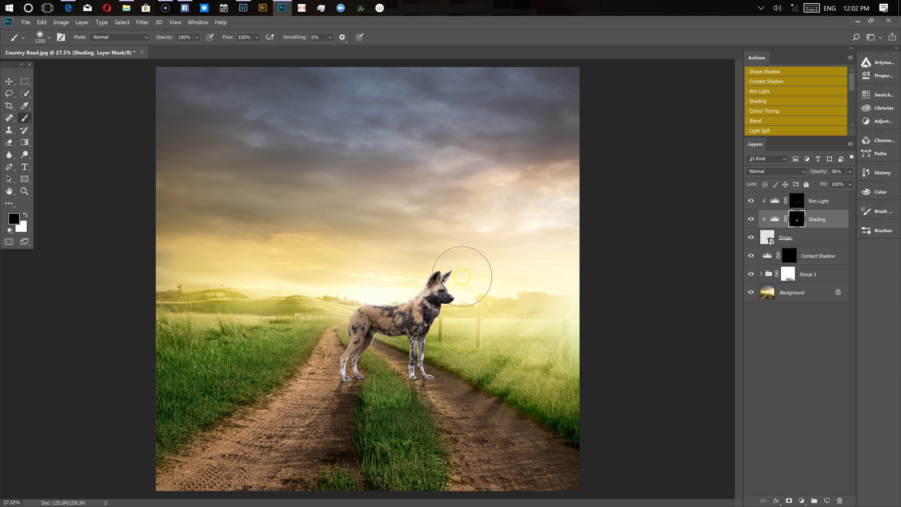
Step: Apply the Colour Toning action above Dingo, compare it on and off, and reselect Dingo
key("alt+bracketleft")
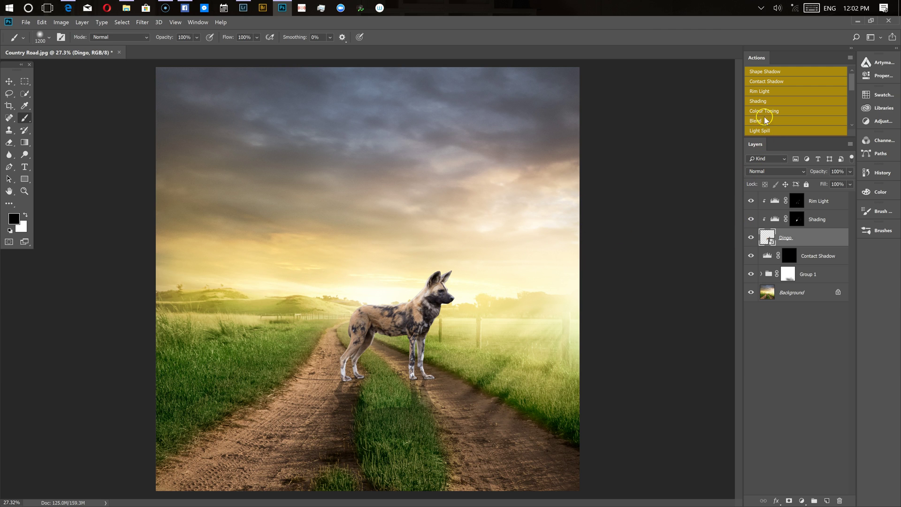
left_click(768, 111)
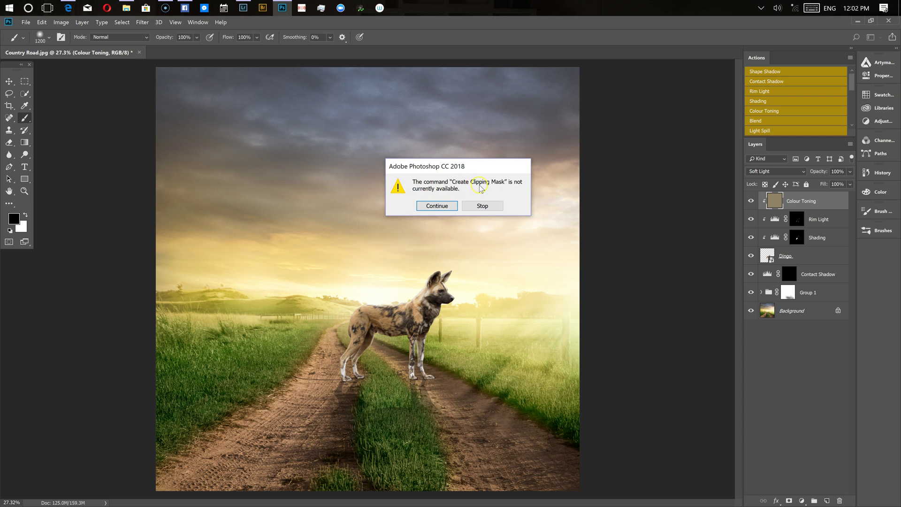
left_click(436, 205)
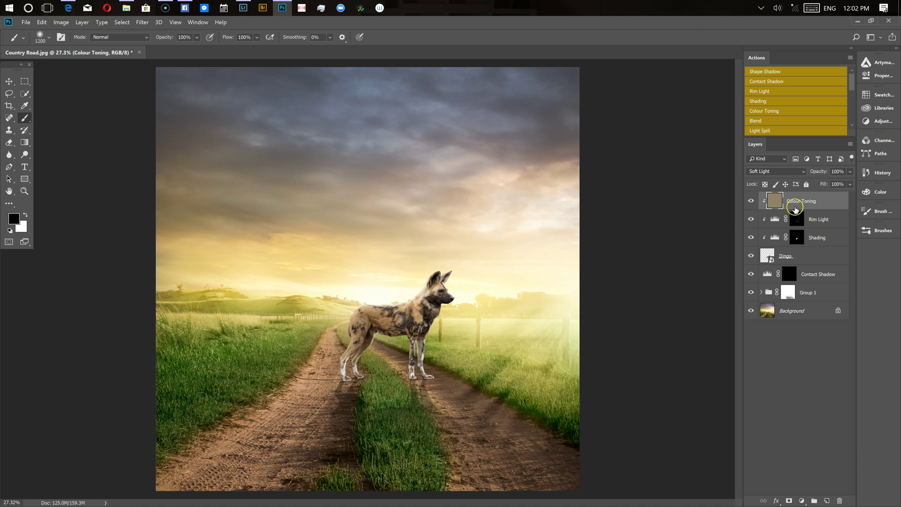
left_click(751, 202)
left_click(751, 202)
left_click(783, 255)
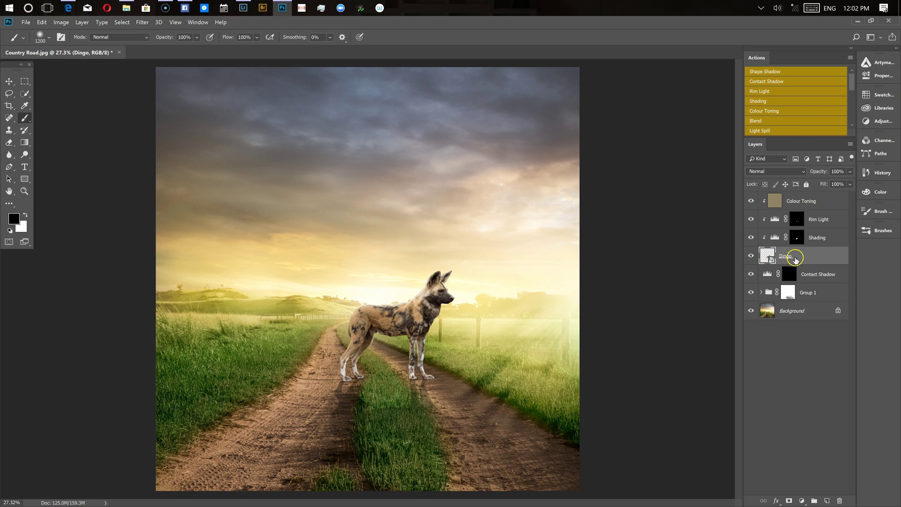
Step: Run the Blend action under Dingo and hide the dog to inspect the blend
left_click(774, 123)
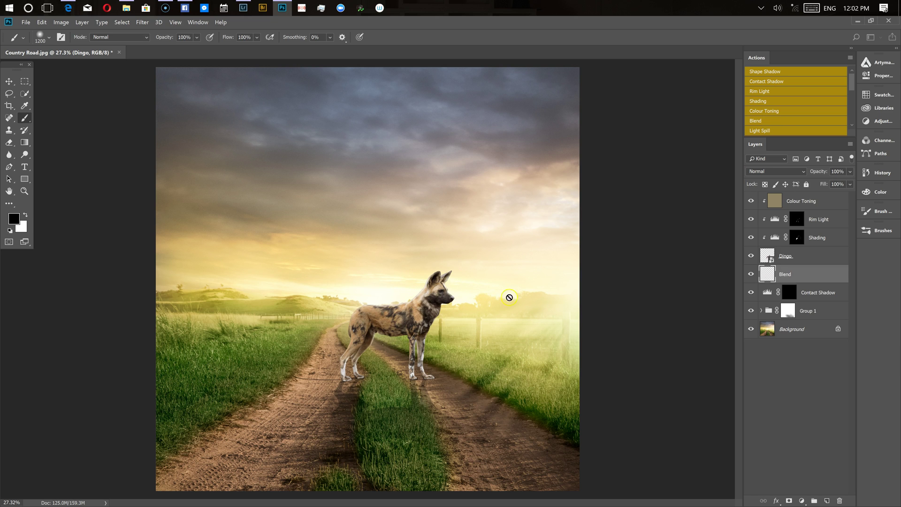
left_click(358, 296)
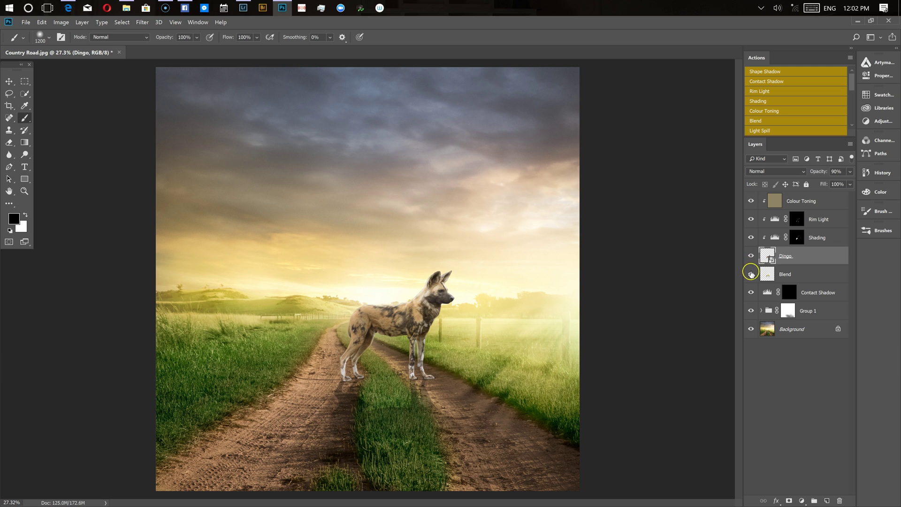
left_click(751, 257)
Step: Run the Light Spill action, continuing past the clipping mask warning
left_click(777, 130)
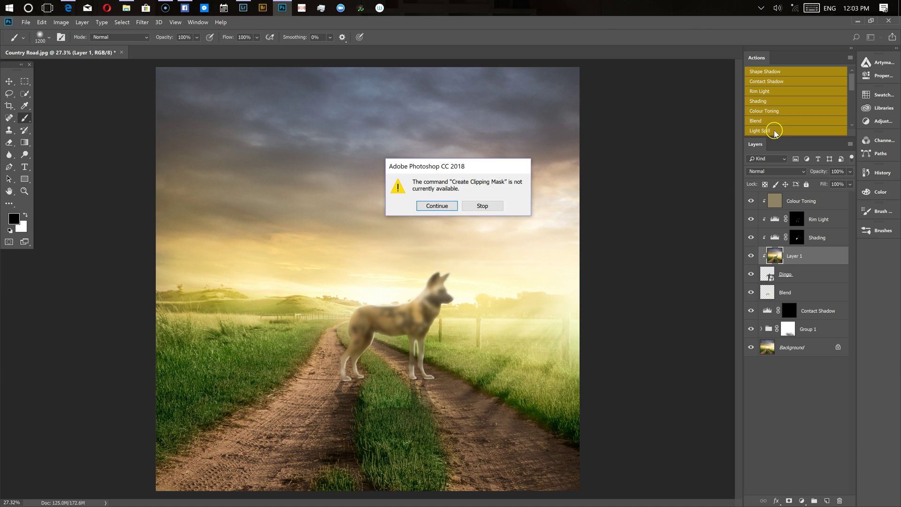
left_click(437, 206)
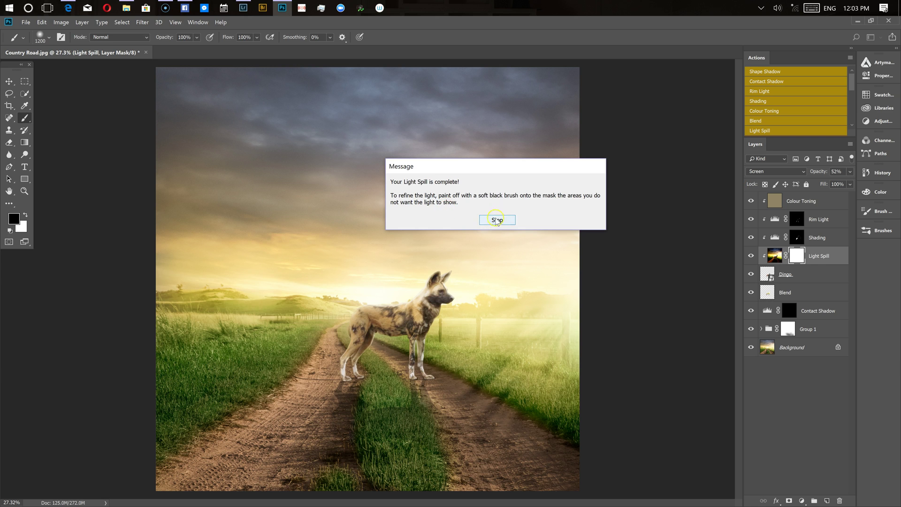
left_click(496, 221)
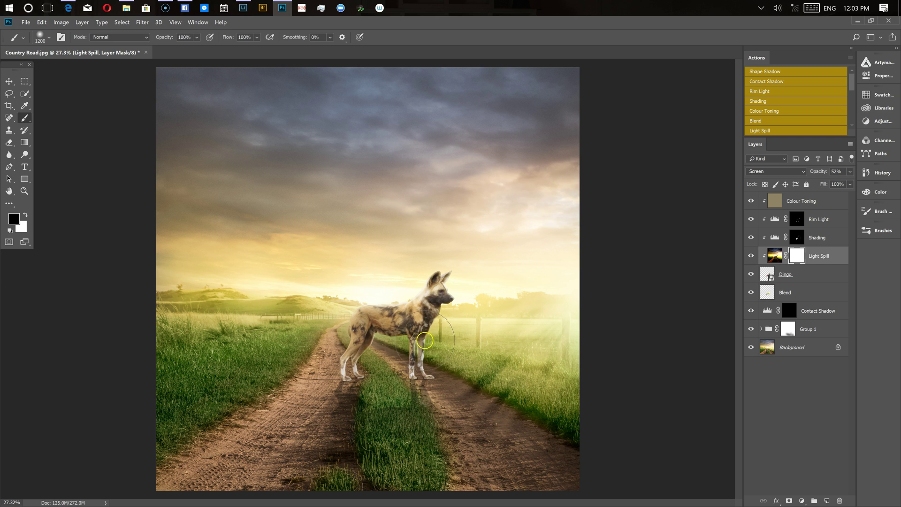
Step: Brush the light spill off the dog's body and front leg, then adjust its opacity
key("bracketleft")
key("bracketleft")
key("bracketleft")
key("bracketleft")
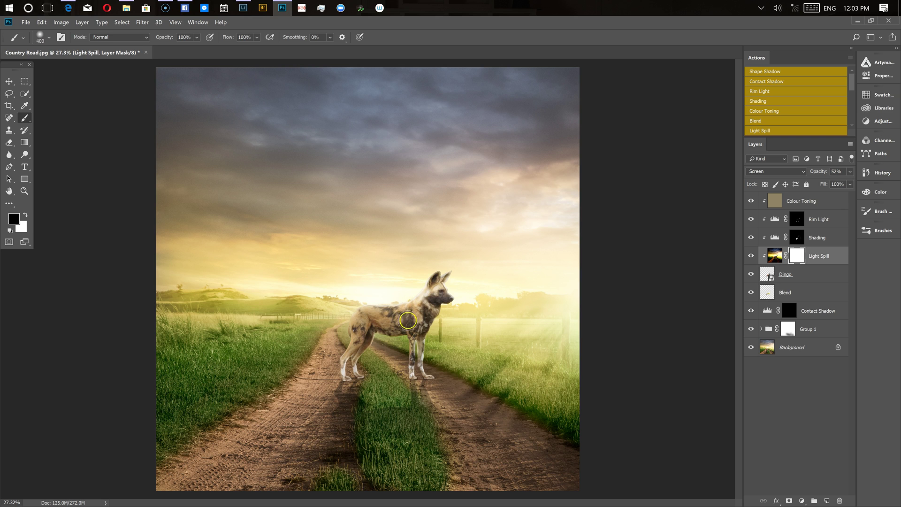
left_click_drag(377, 324, 361, 360)
mouse_move(412, 329)
left_mouse_down()
mouse_move(415, 353)
mouse_move(347, 356)
left_mouse_up()
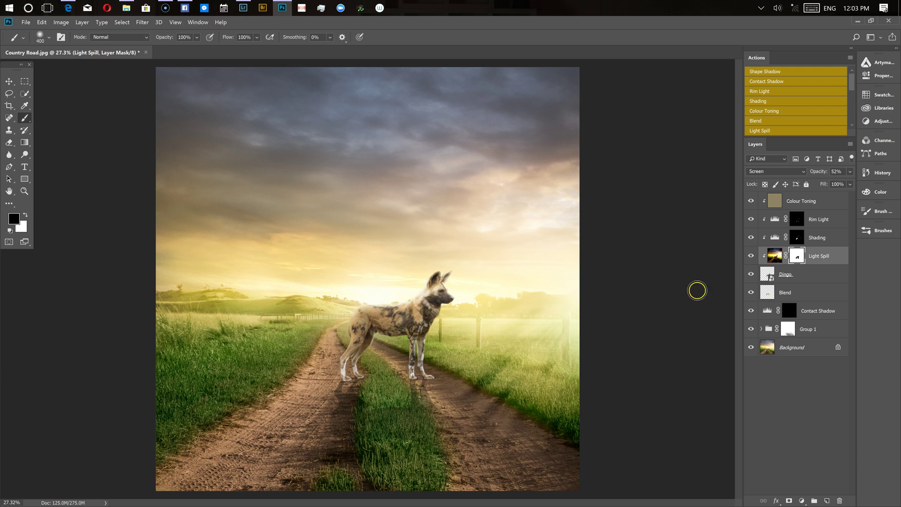
left_click(851, 172)
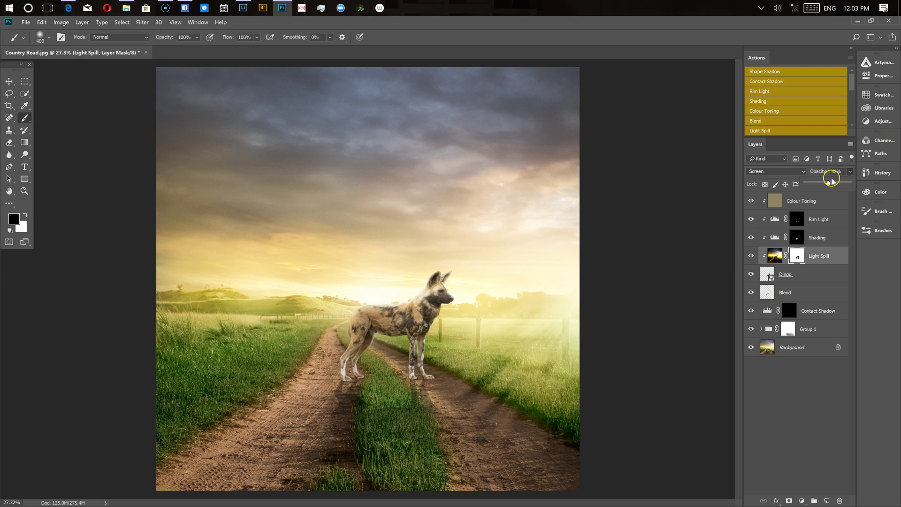